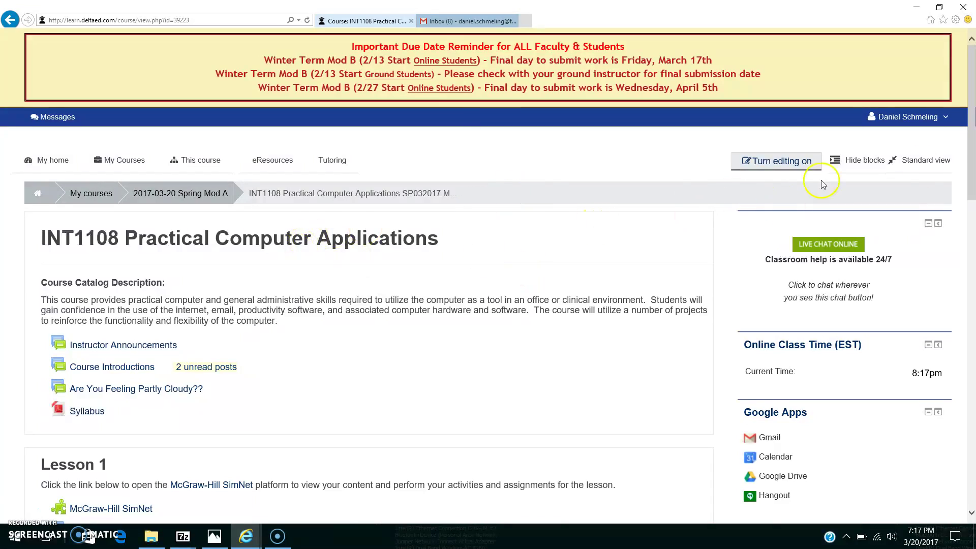
Step: Expand Topic 1 in the Navigation block to show its McGraw-Hill SimNet link and Lesson 1 discussions
drag(972, 130, 971, 366)
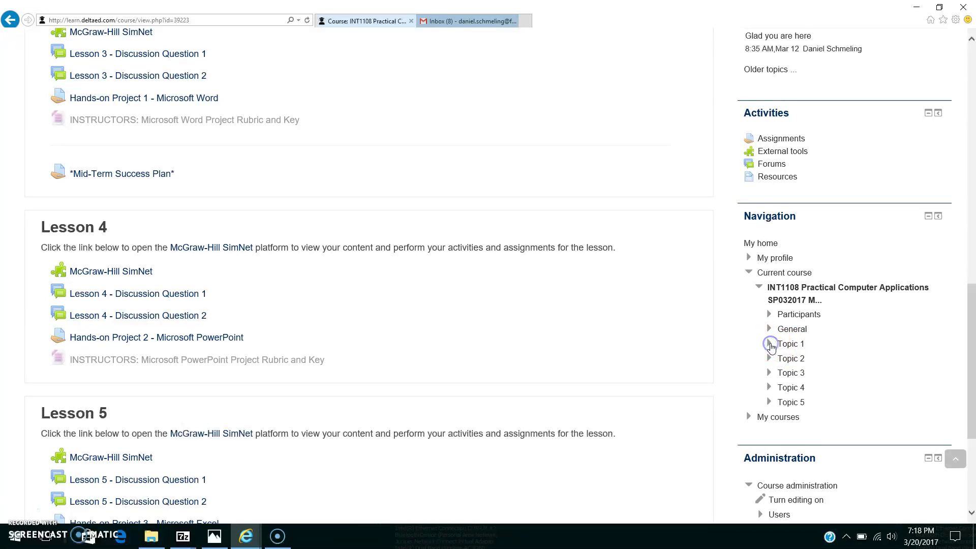
click(770, 345)
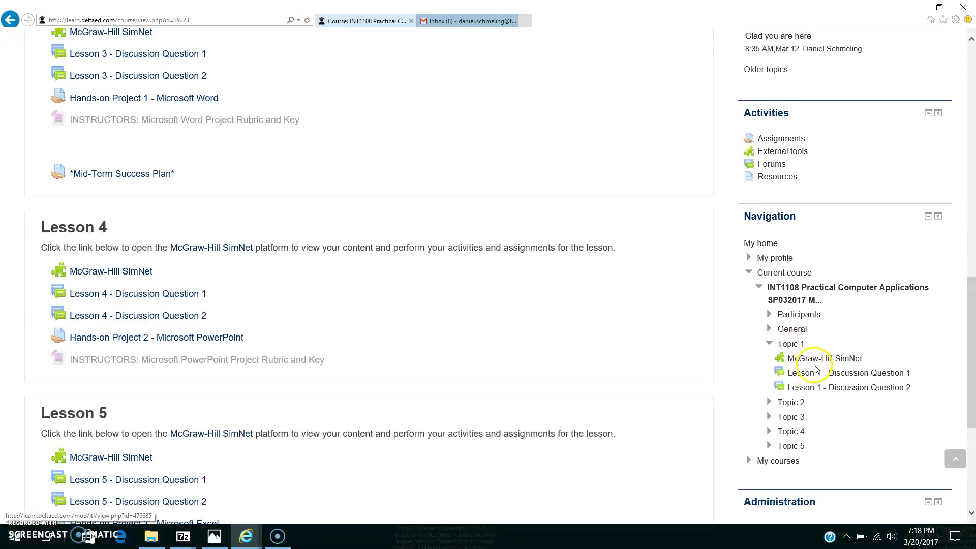
Step: Open the Lesson 1 - Discussion Question 1 forum and begin adding a new discussion topic
click(814, 372)
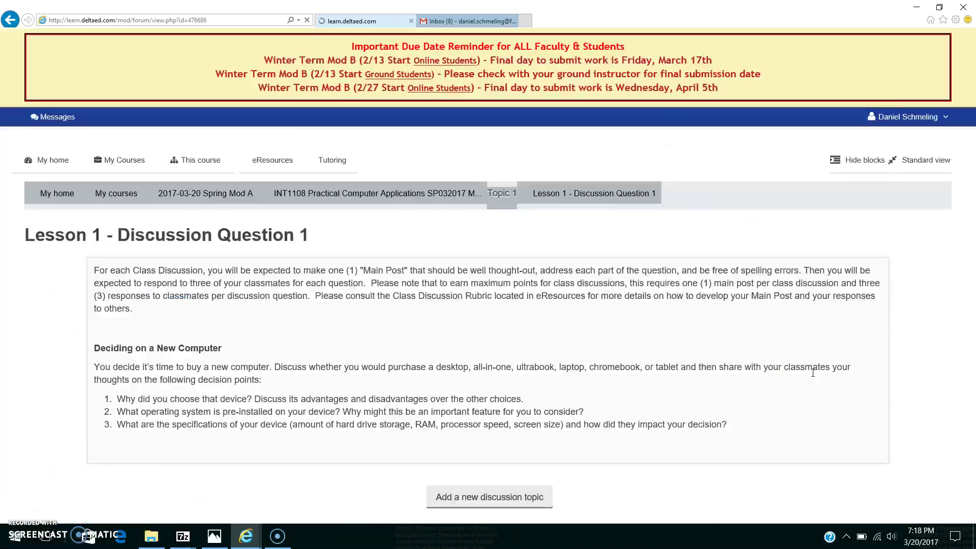
scroll(968, 269, down, 4)
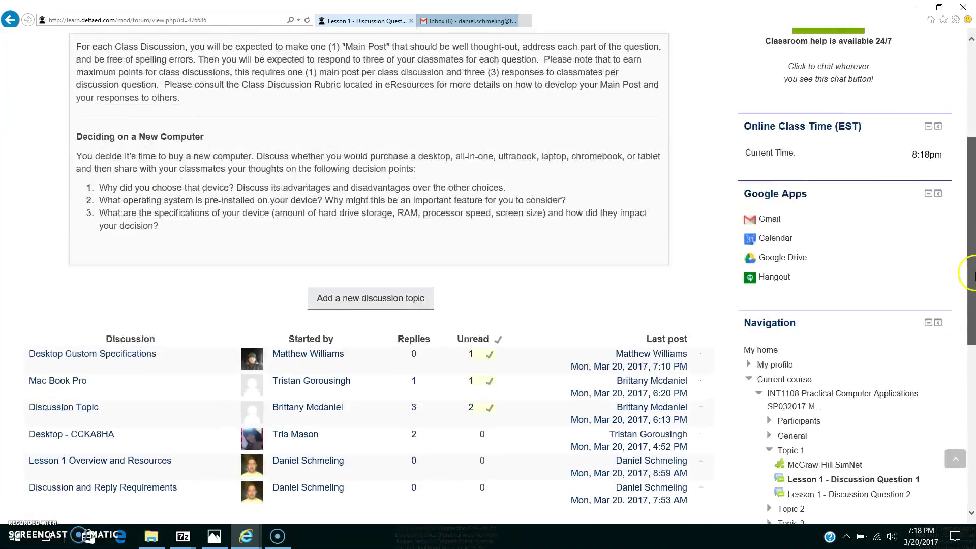
drag(969, 272, 968, 250)
click(400, 346)
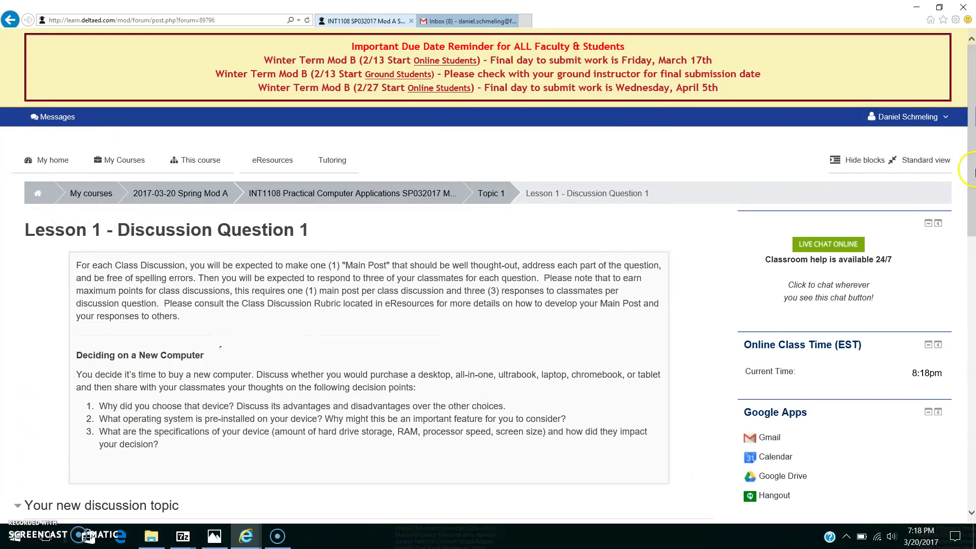
Step: Select the 'Deciding on a New Computer' prompt text and place the cursor in the Message editor
drag(968, 170, 961, 224)
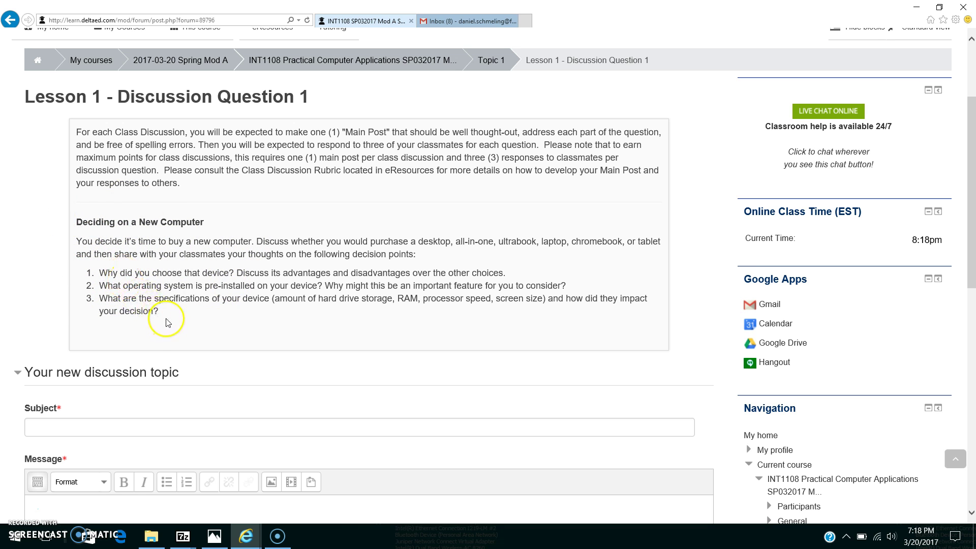
drag(162, 319, 77, 243)
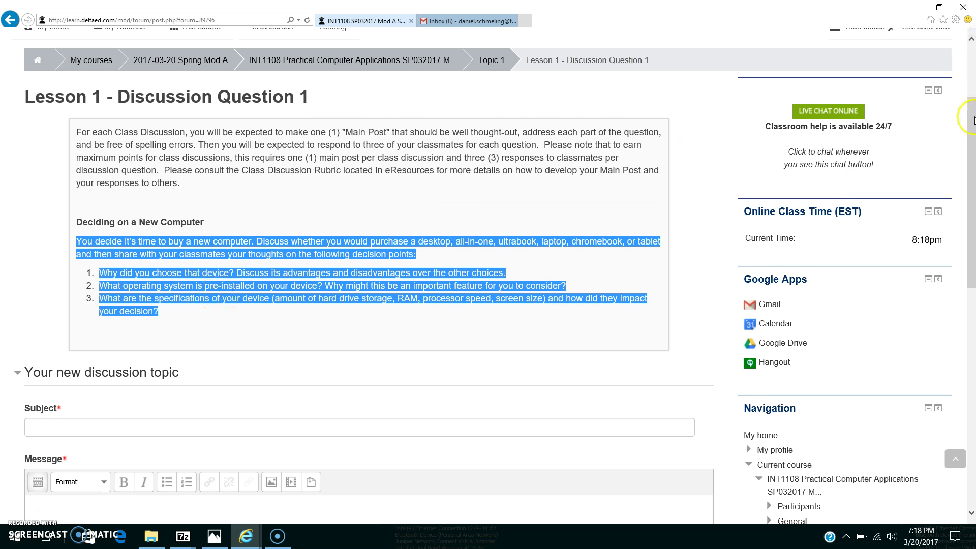
drag(970, 117, 968, 193)
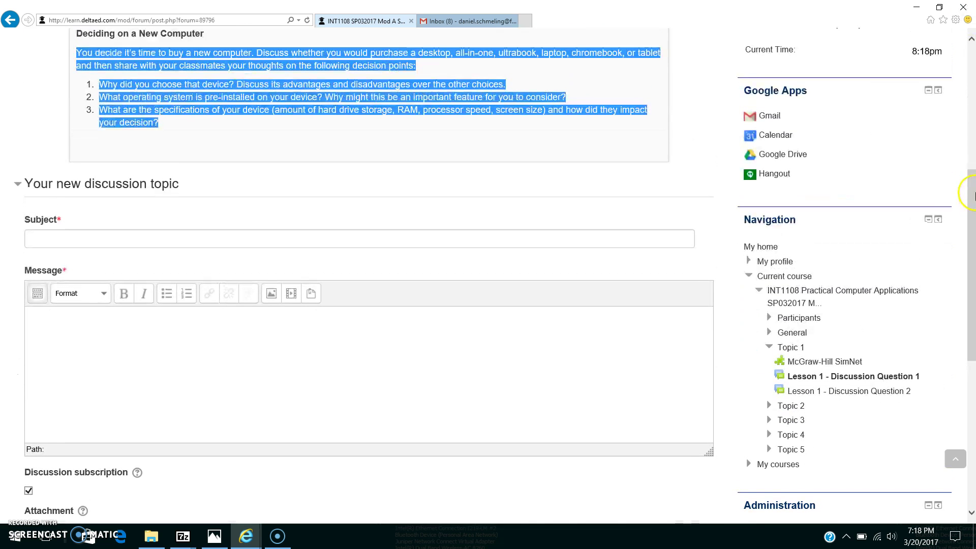
click(108, 378)
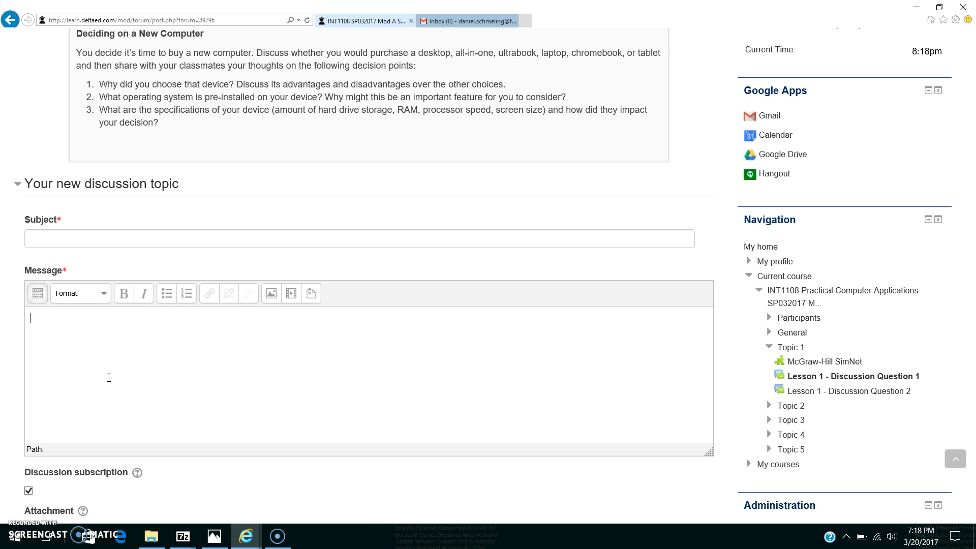
Step: Enter 'New Computer' as the topic subject, leaving the message body empty
click(96, 418)
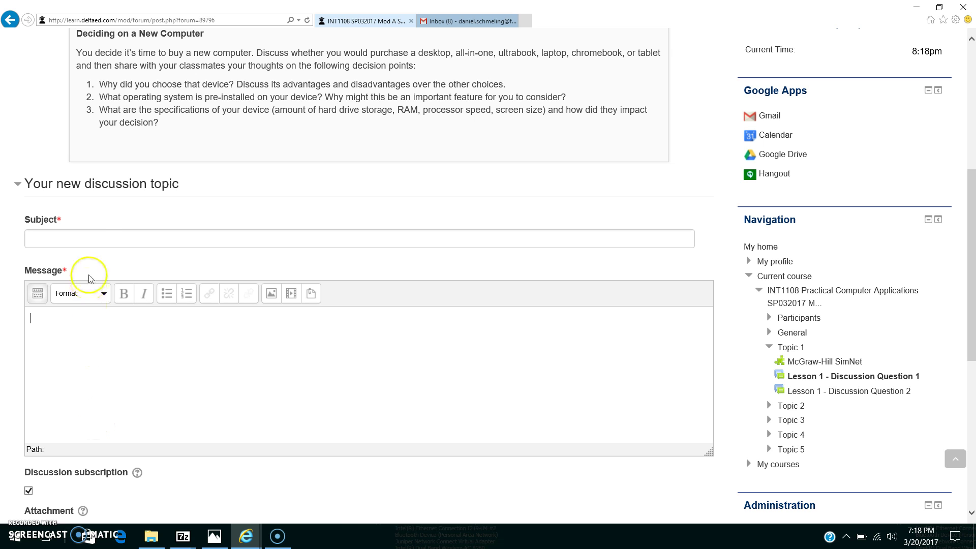
click(96, 241)
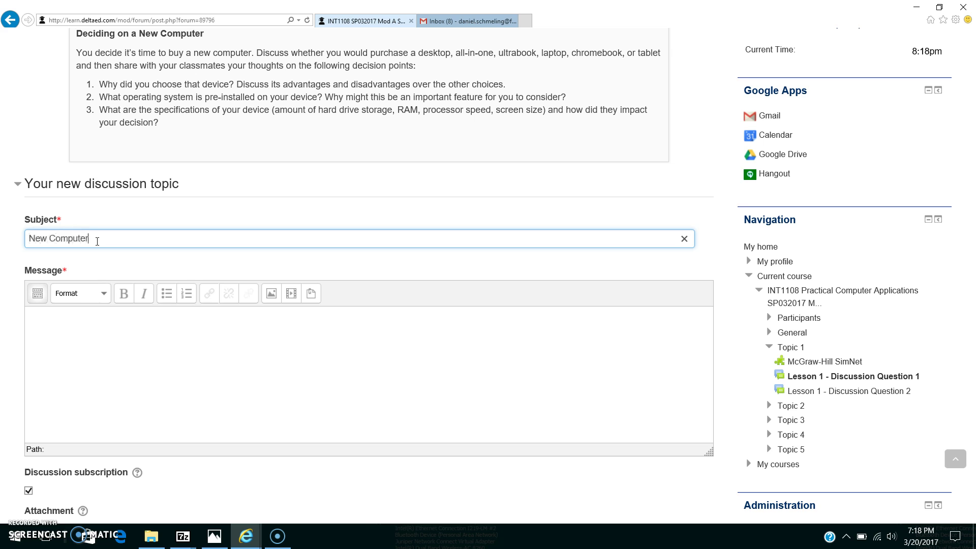
click(75, 324)
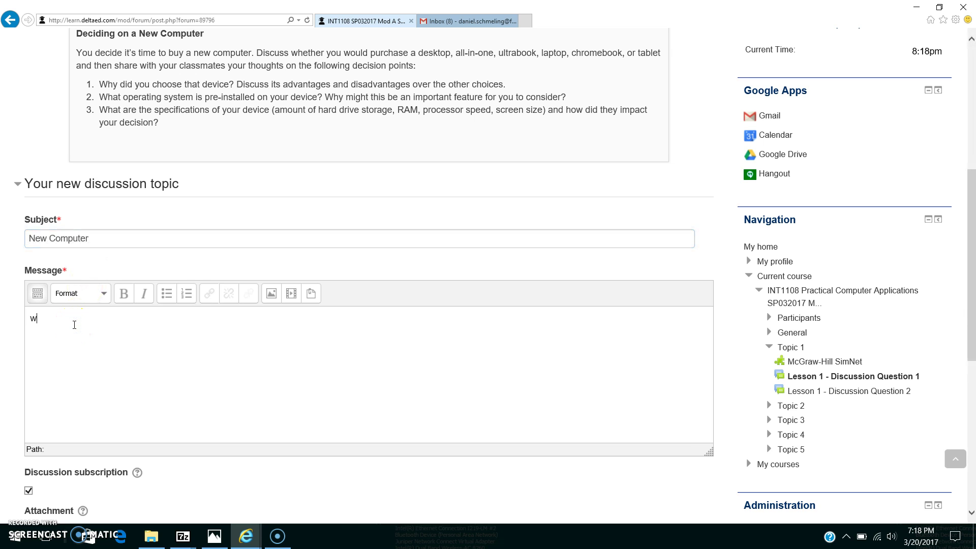
key(BackSpace)
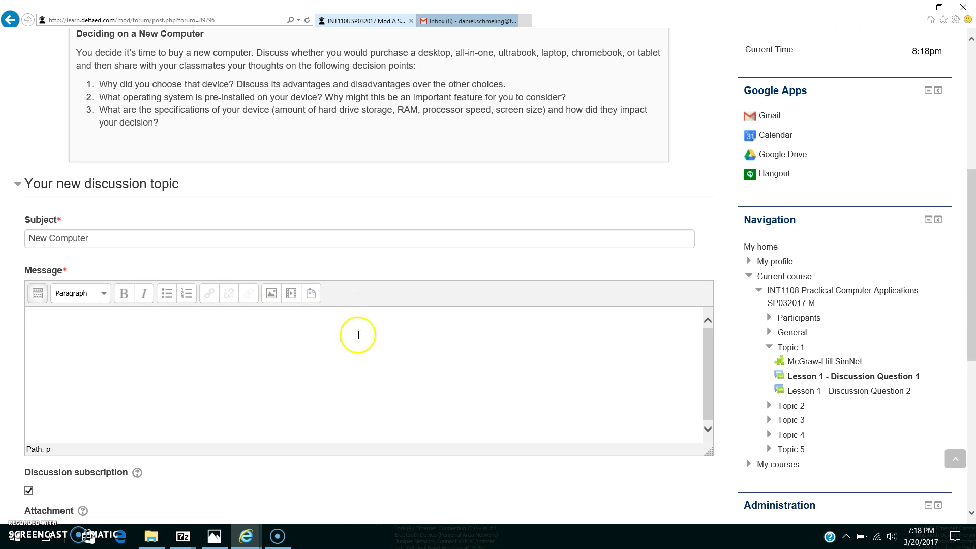
click(972, 195)
drag(972, 195, 973, 221)
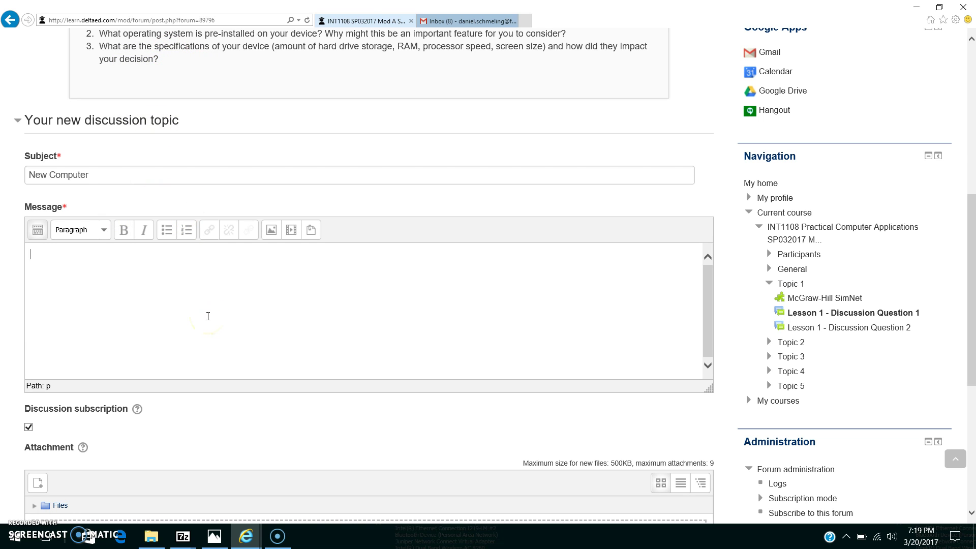
drag(972, 252, 970, 386)
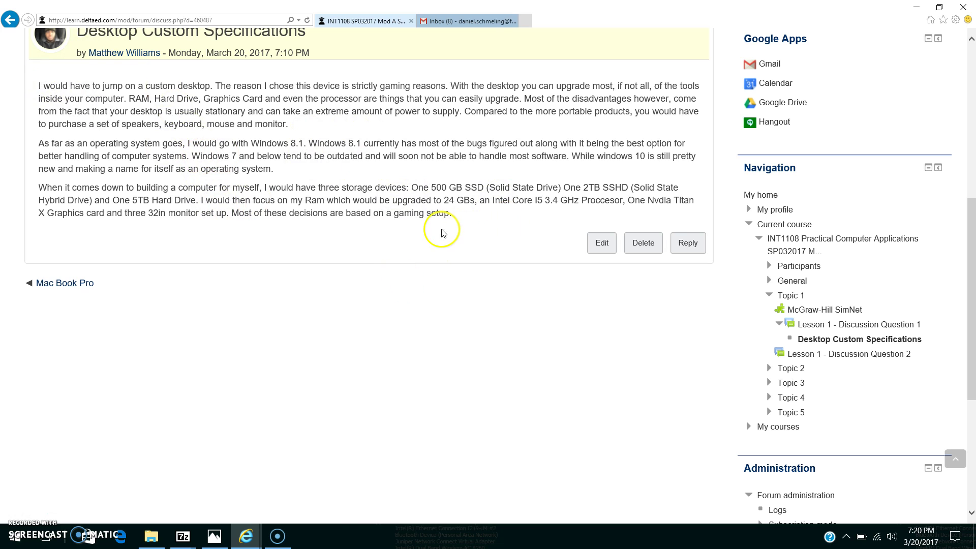
Step: Highlight the phrase about upgrading RAM to 24 GBs, then return to the INT1108 course page
drag(304, 199, 475, 201)
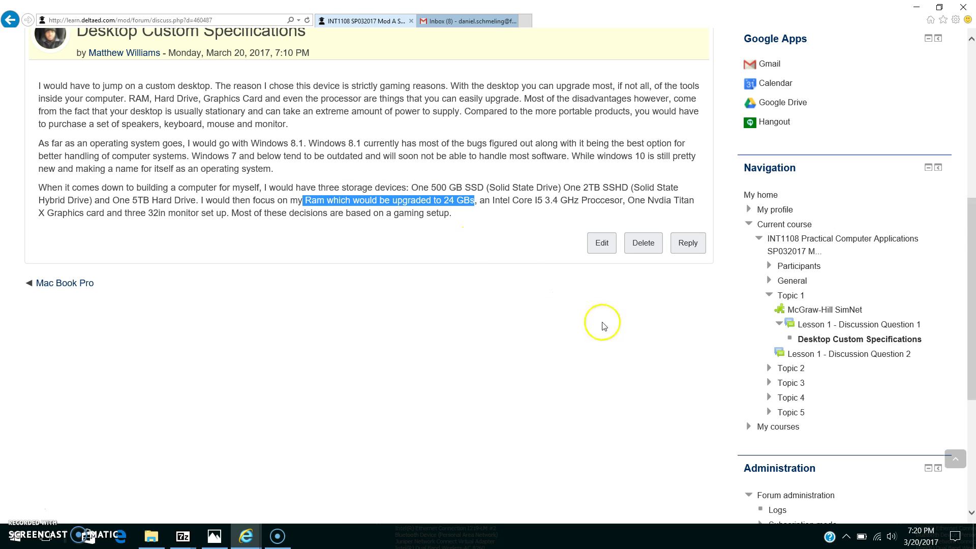
scroll(965, 360, up, 5)
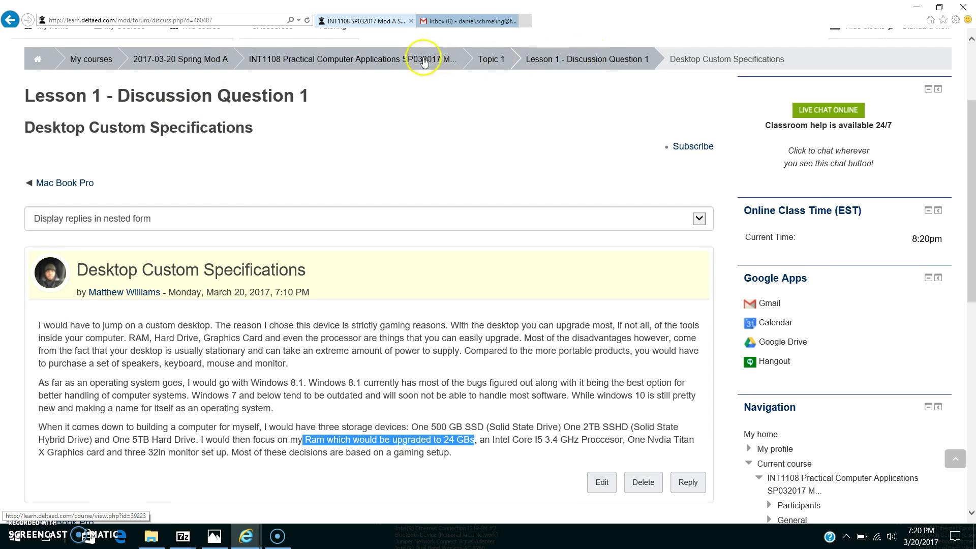
click(423, 59)
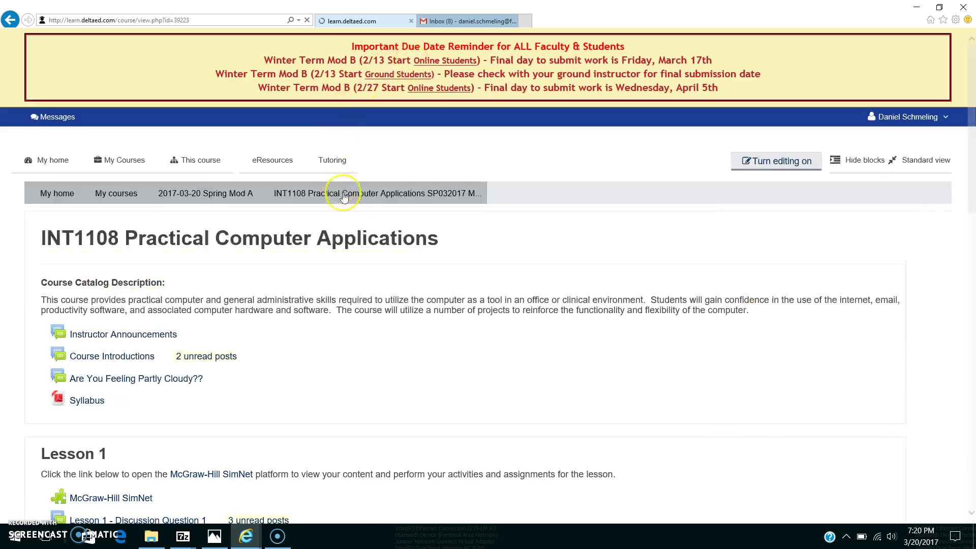
scroll(971, 165, down, 1)
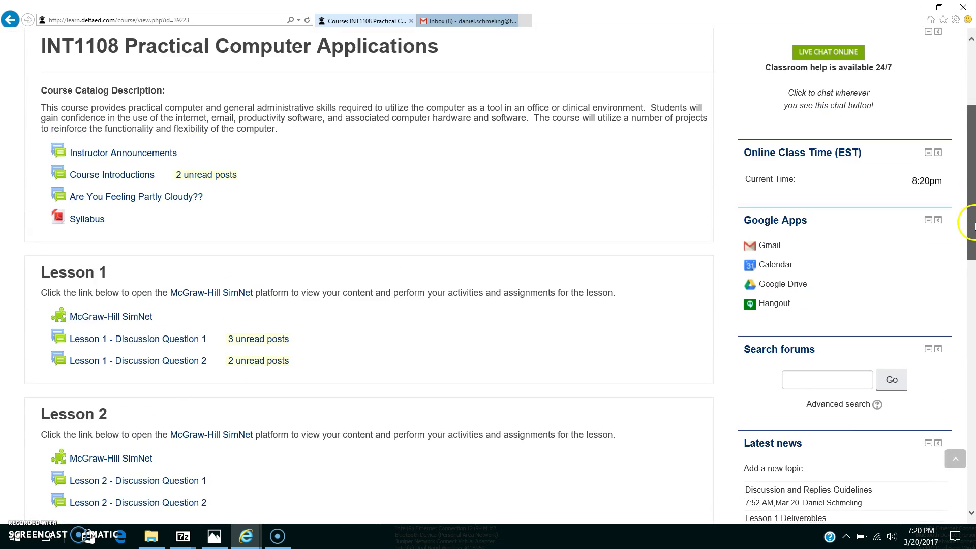
drag(972, 224, 972, 189)
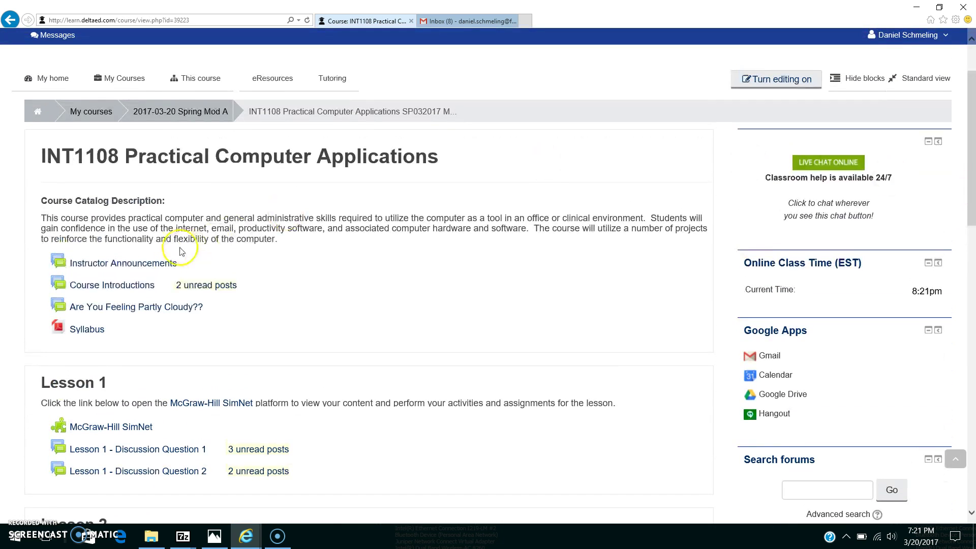
Step: Read the Lesson 1 Deliverables post in Instructor Announcements, then go back to the announcements list
click(157, 264)
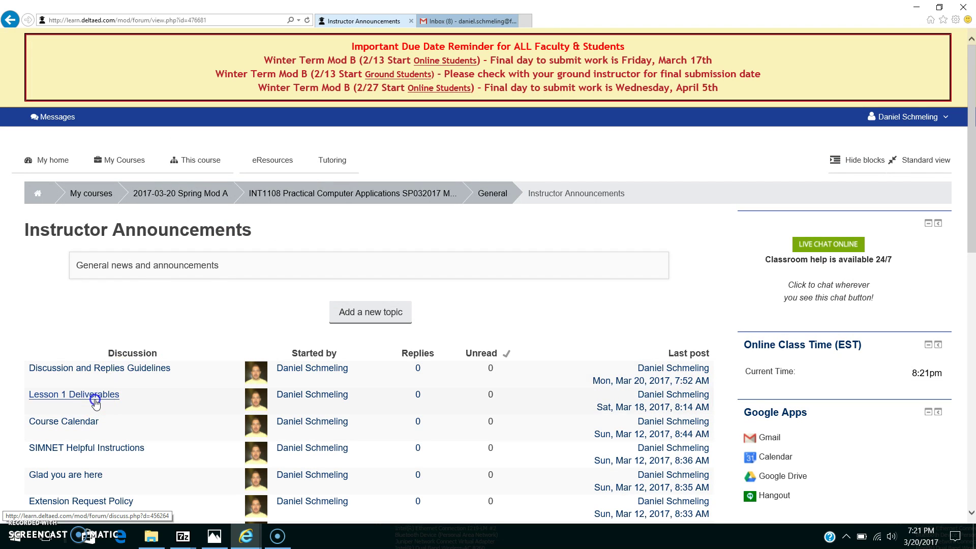
click(95, 402)
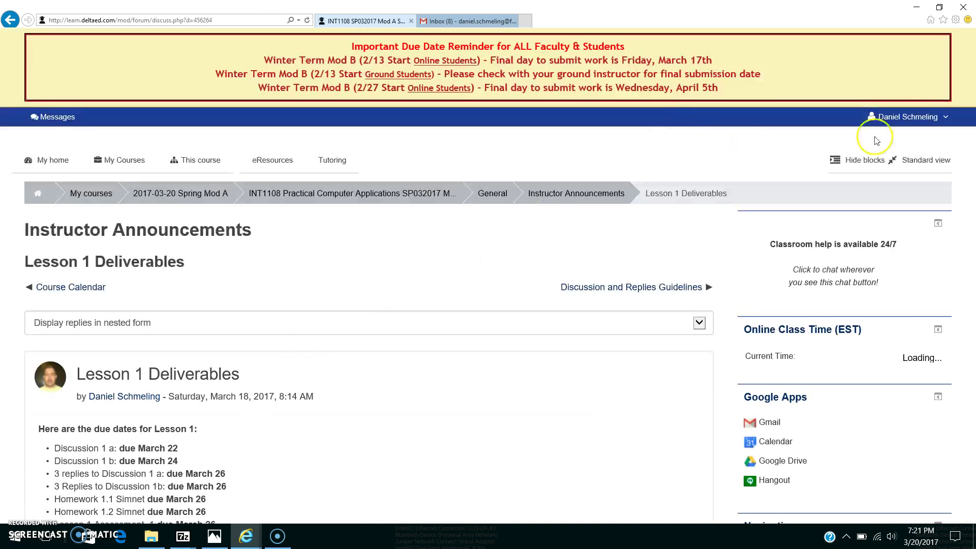
drag(972, 97, 970, 179)
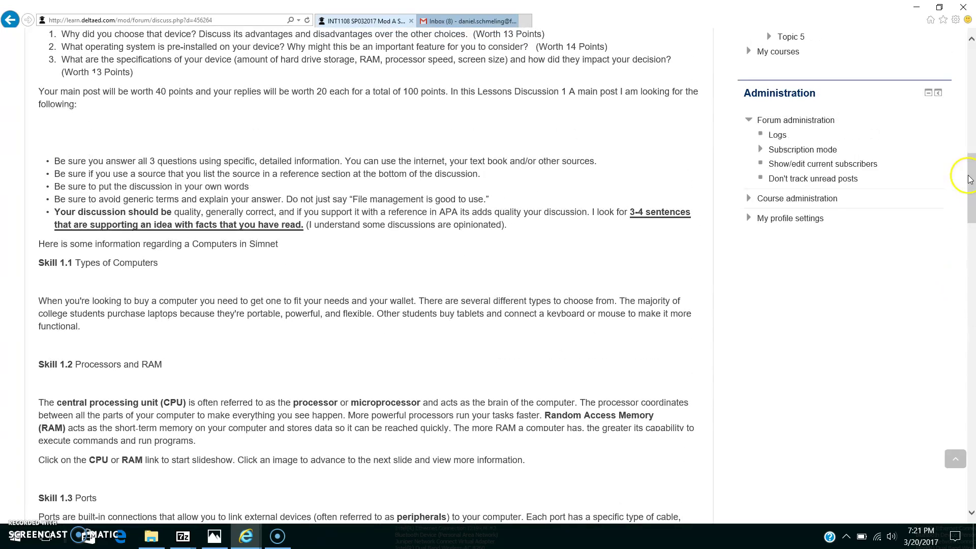
click(10, 19)
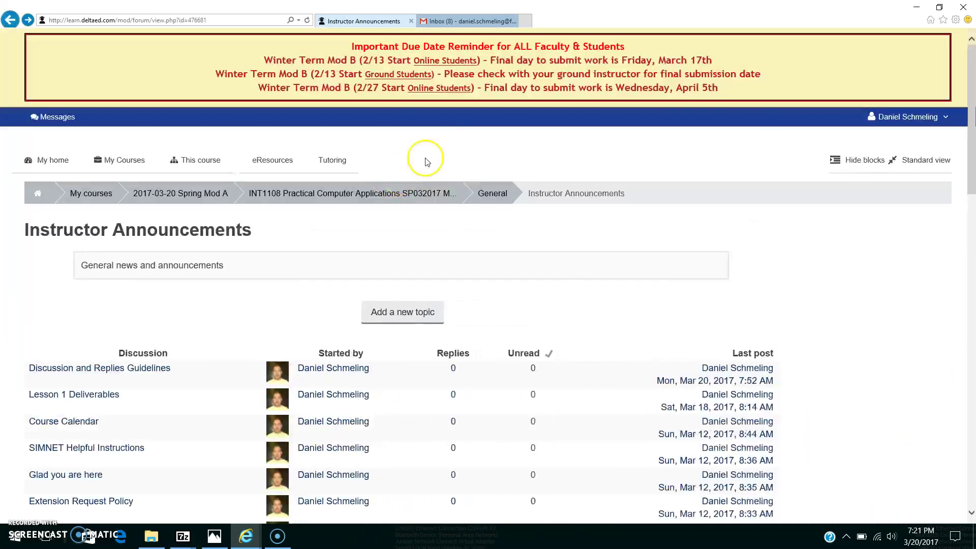
Step: Go back to the INT1108 course, open eResources, and scroll to the Assignment ToolKit section
click(394, 194)
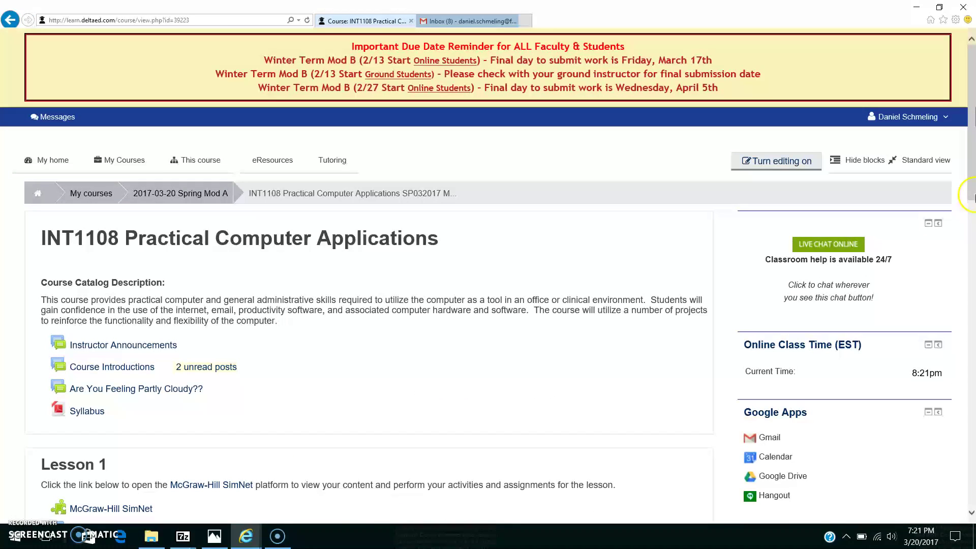
mouse_move(968, 122)
mouse_down()
mouse_move(966, 196)
mouse_move(967, 133)
mouse_up()
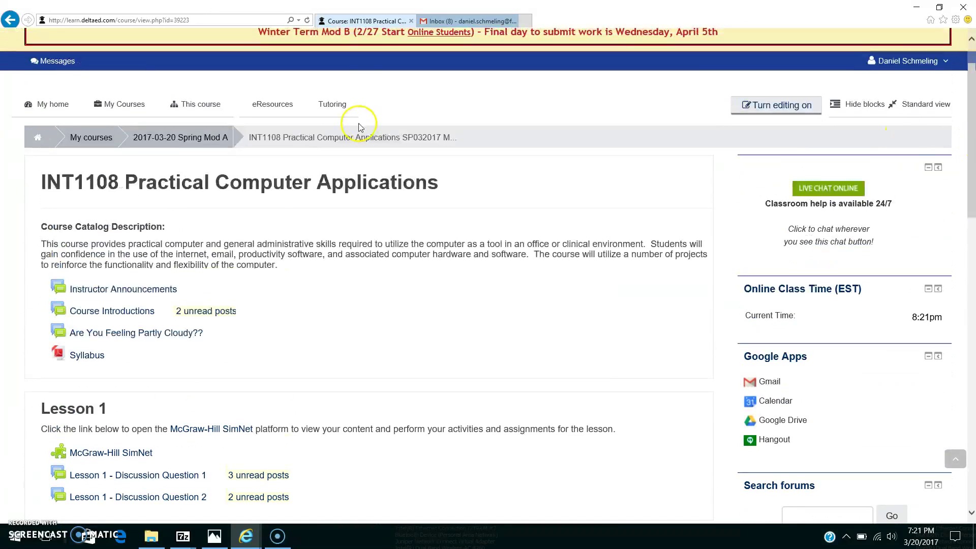
click(265, 112)
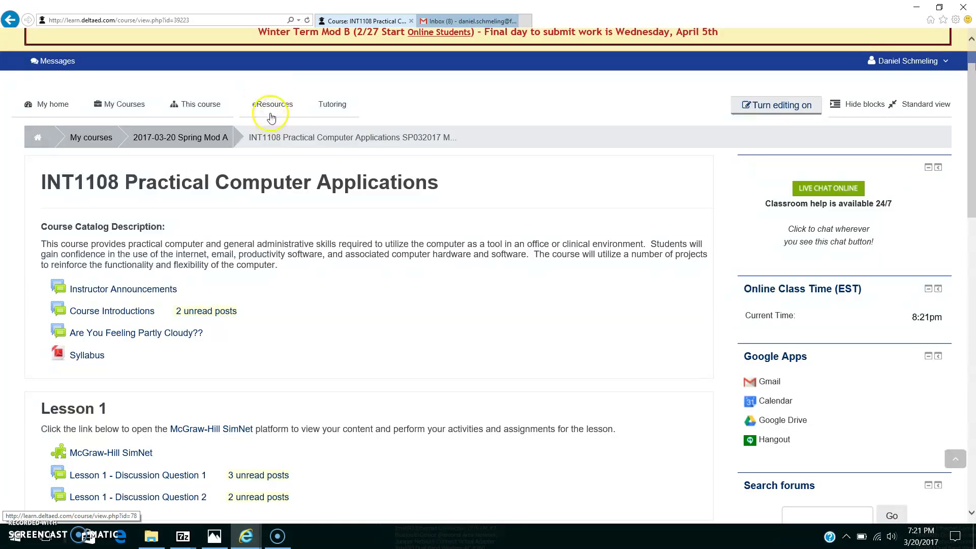
click(272, 104)
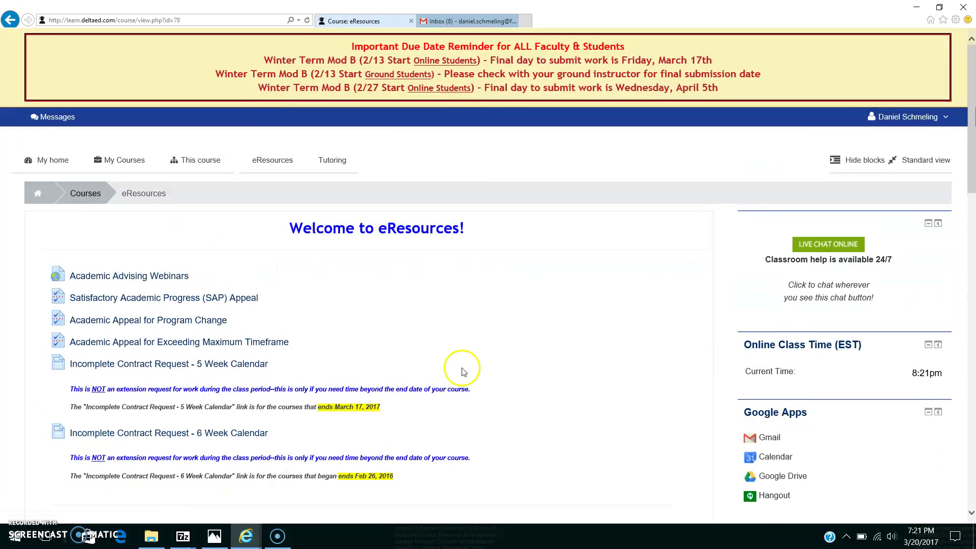
scroll(971, 133, down, 1)
drag(970, 134, 971, 271)
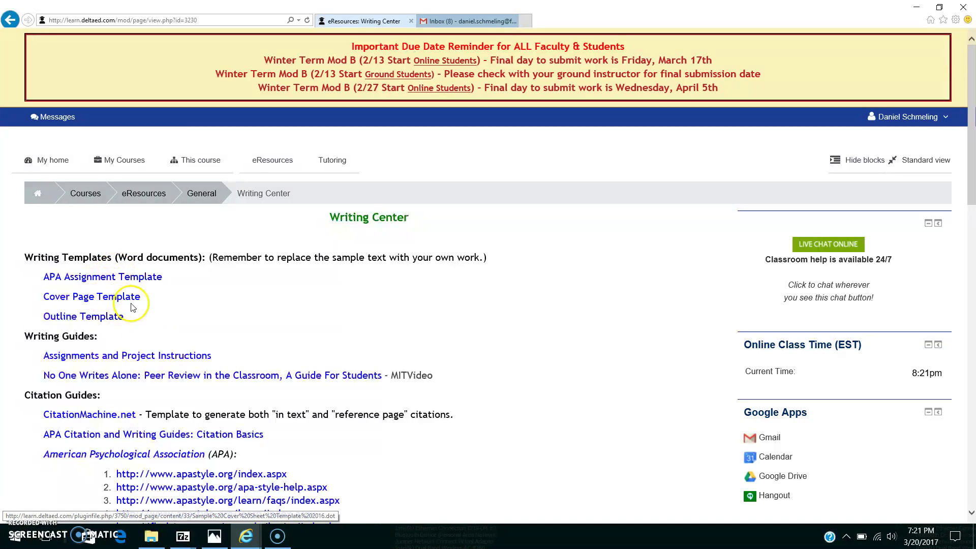
Step: Scroll through the Writing Center's templates and citation guides, then return to the page top
drag(971, 146, 972, 205)
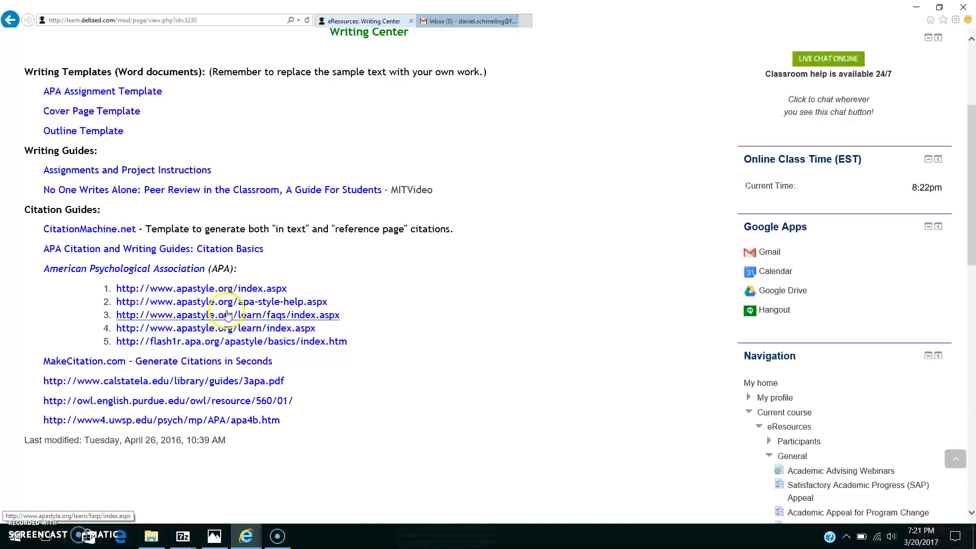
click(971, 83)
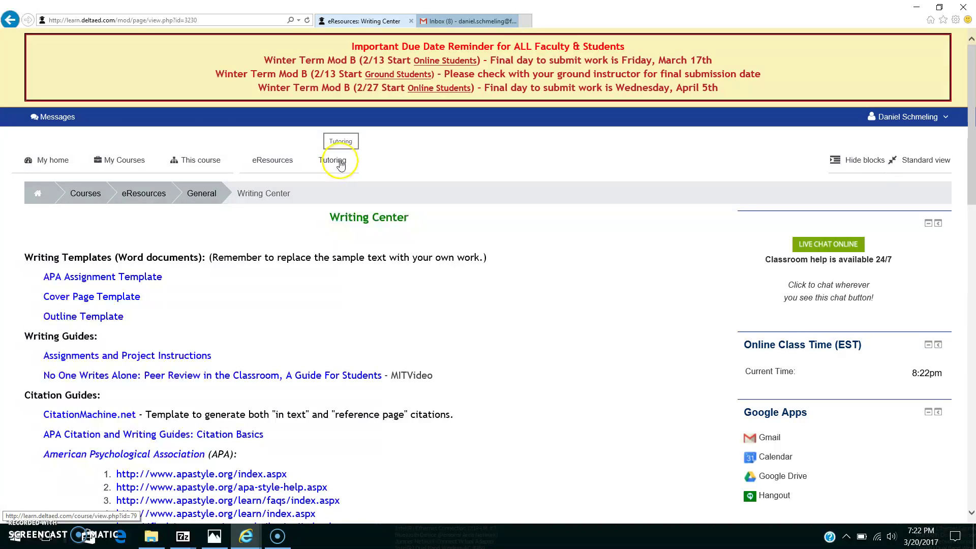
Step: Reopen the INT1108 course from My home's Course overview and scroll down to its lessons
mouse_move(176, 158)
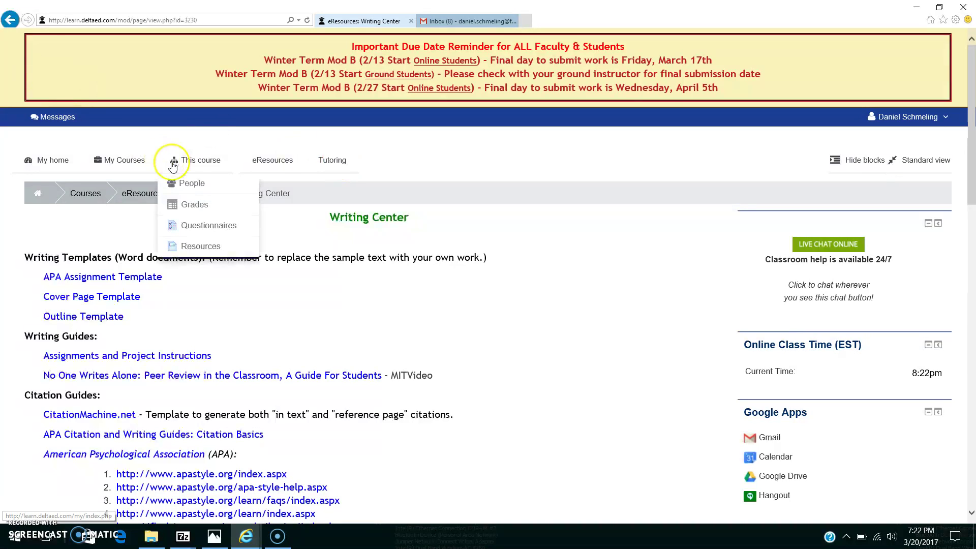
click(207, 168)
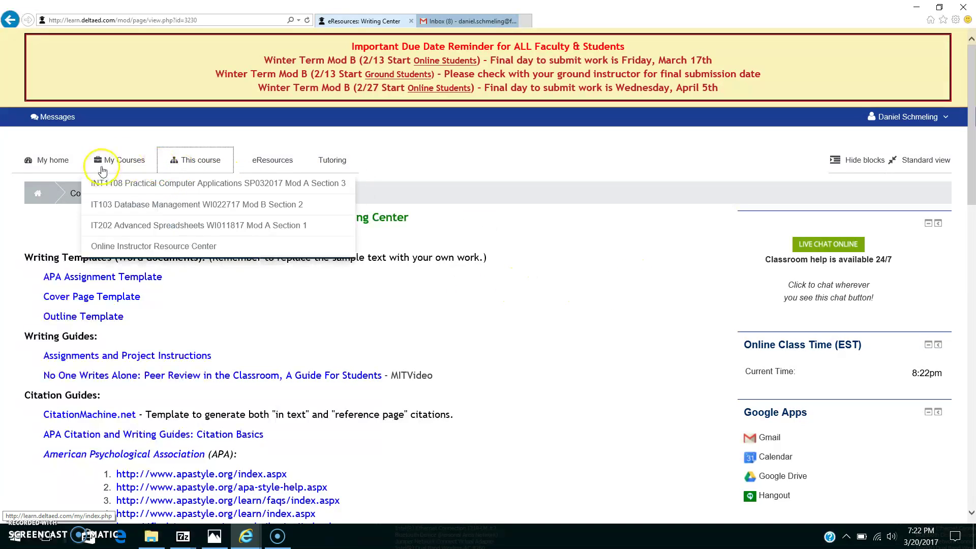
click(54, 168)
mouse_move(101, 157)
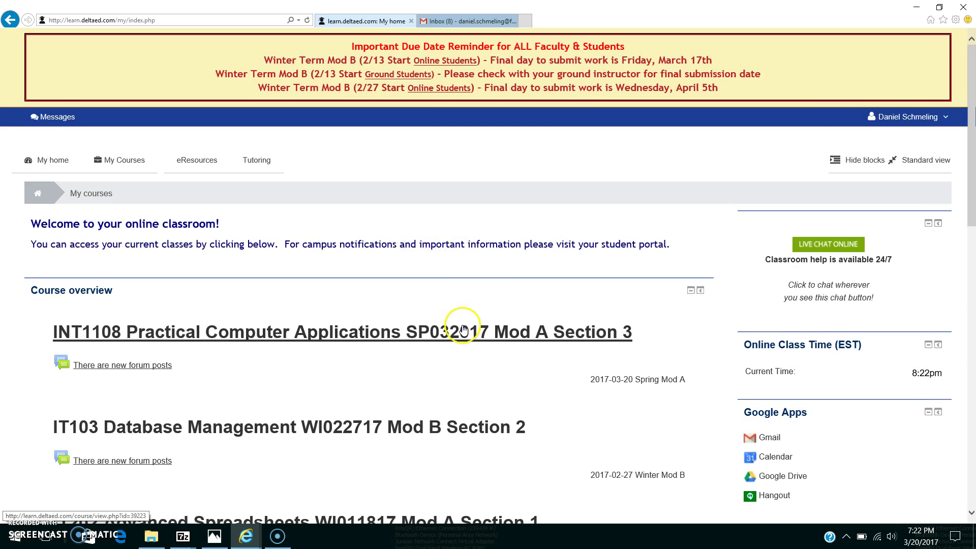
click(462, 328)
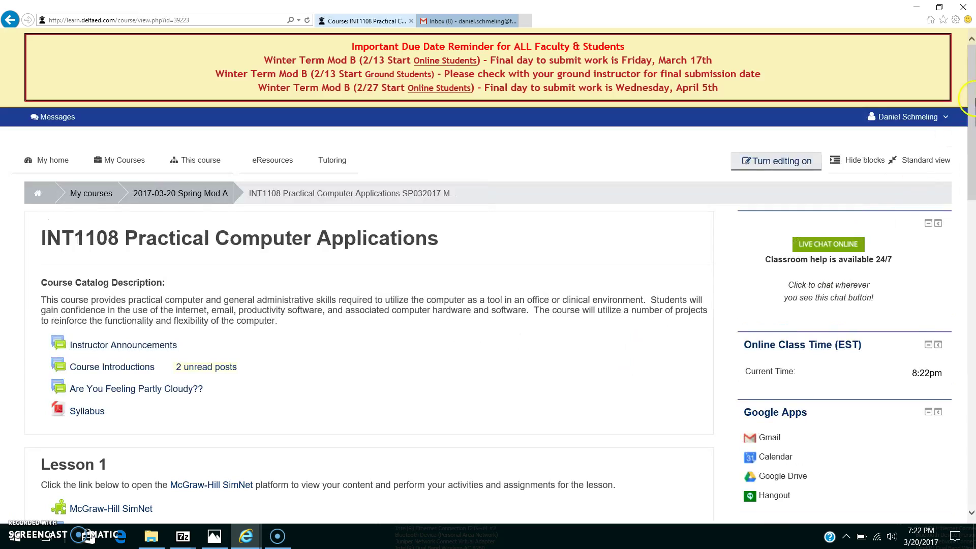
drag(970, 114, 972, 218)
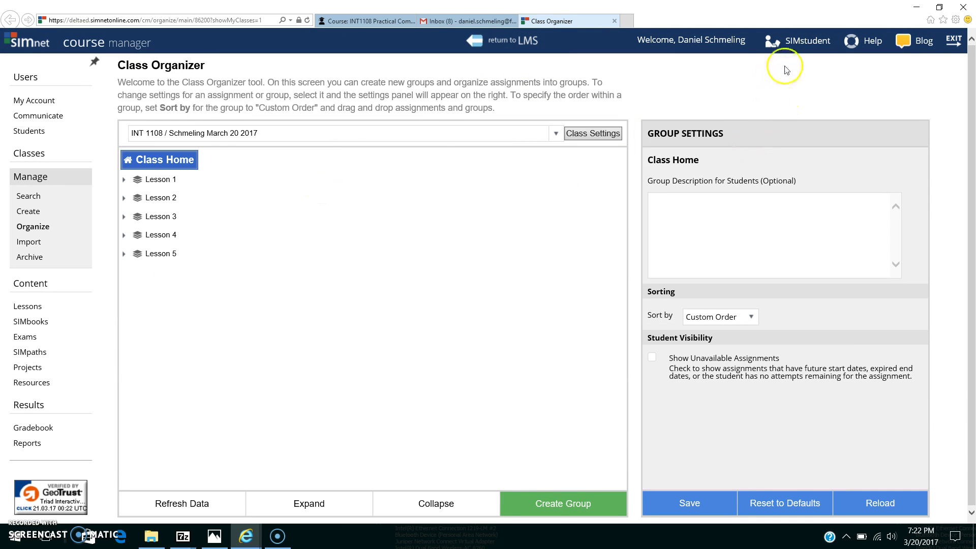
Step: Switch back to the Moodle course tab and scroll toward Hands-on Project 1 - Microsoft Word
click(374, 21)
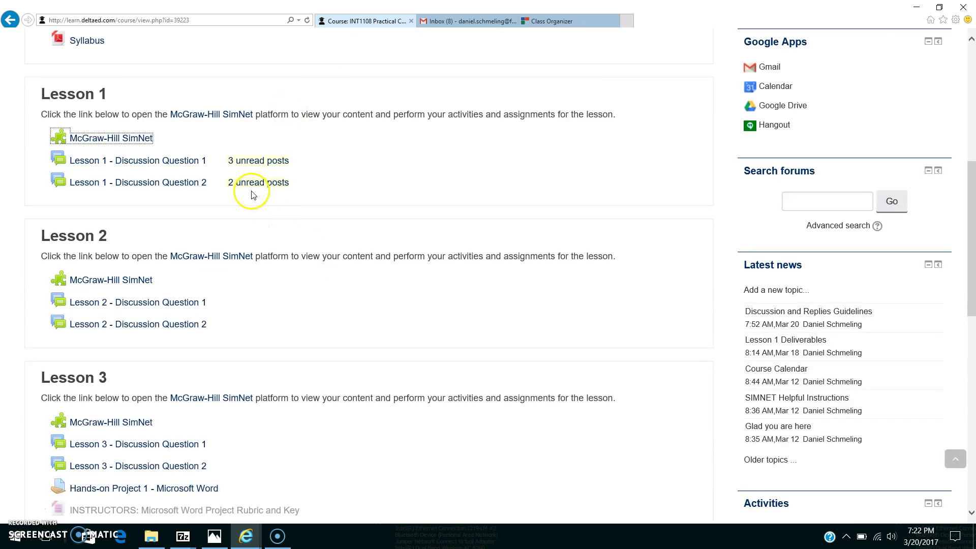
drag(969, 240, 973, 280)
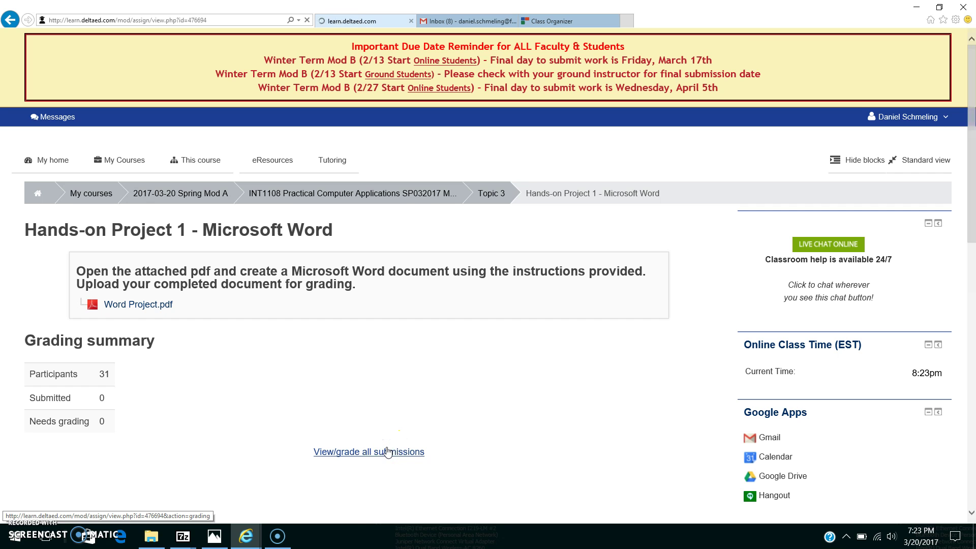
Step: Open the first student's Hands-on Project 1 grading form (1 of 31, not graded) and scroll through it
click(305, 380)
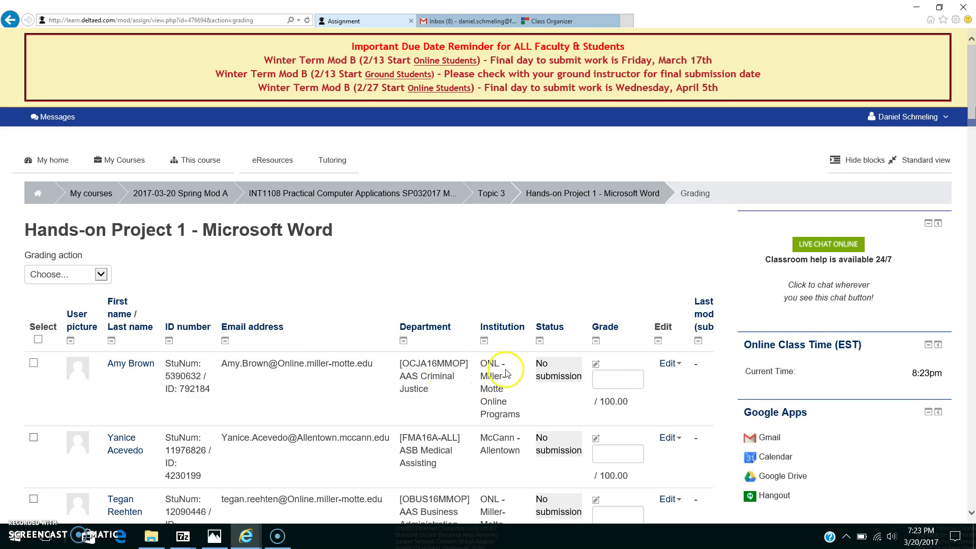
click(595, 365)
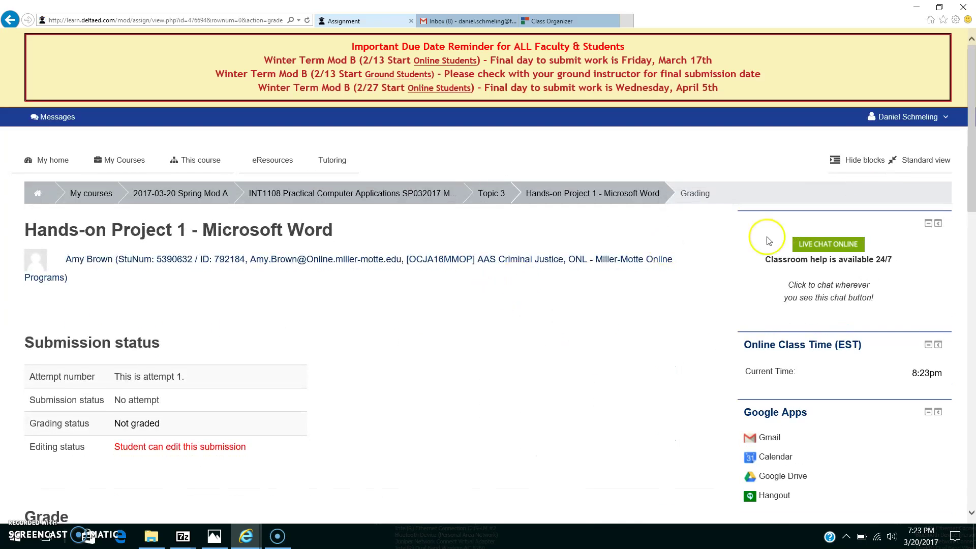
drag(968, 121, 968, 305)
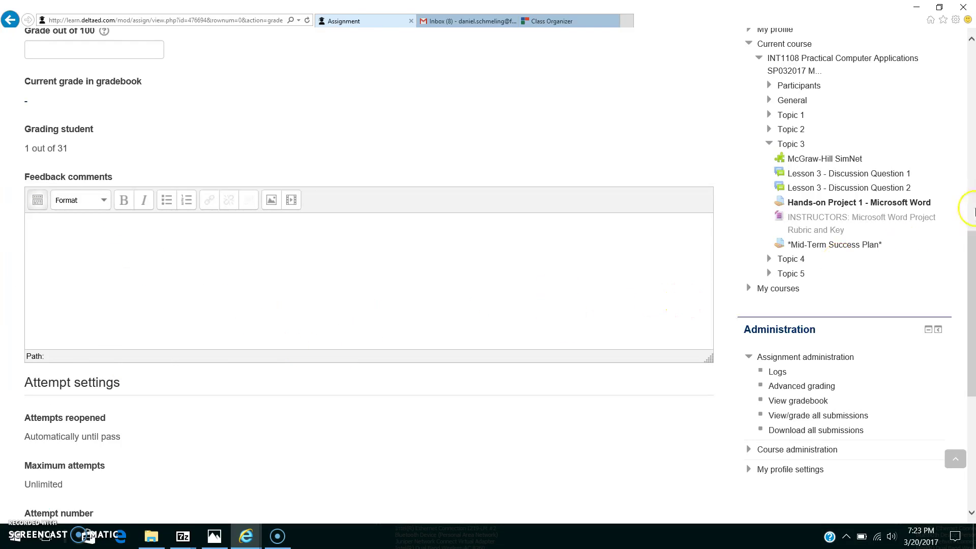
drag(970, 269, 970, 324)
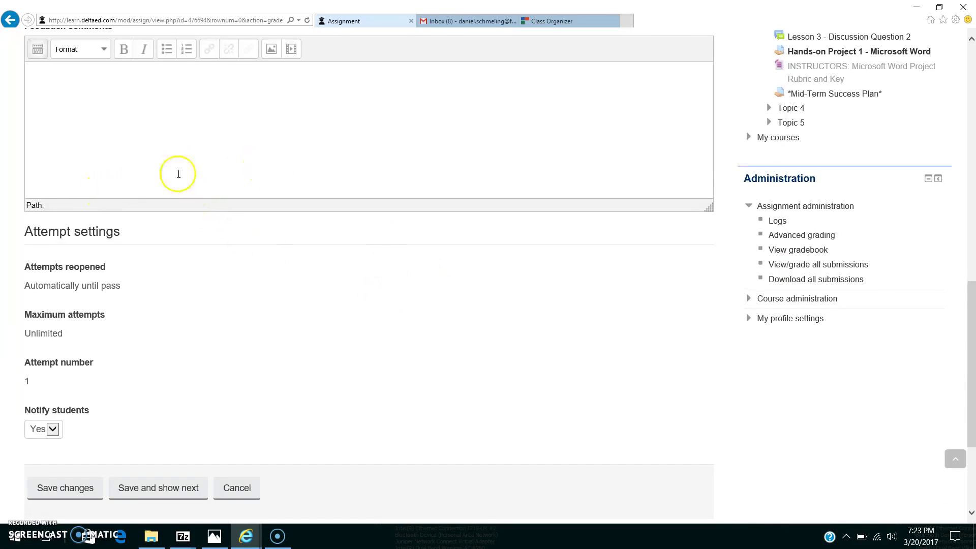
drag(971, 338, 844, 150)
Step: Discard the ungraded form via the INT1108 breadcrumb and open the Instructor Announcements forum
click(421, 131)
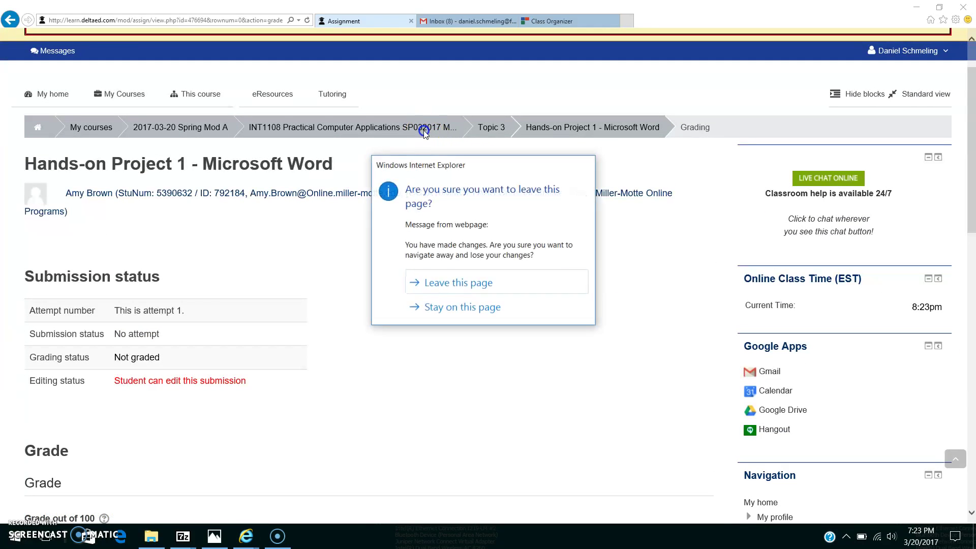
click(456, 283)
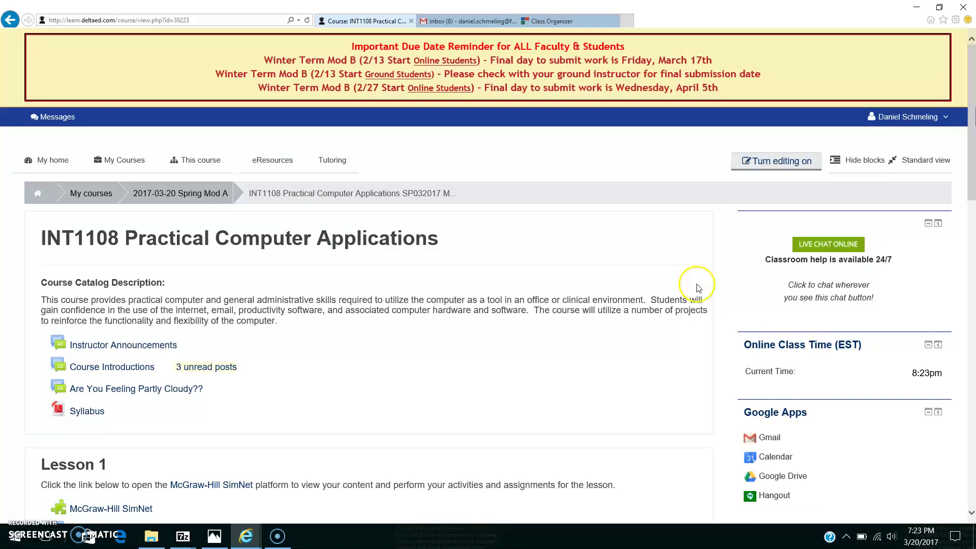
drag(974, 134, 973, 178)
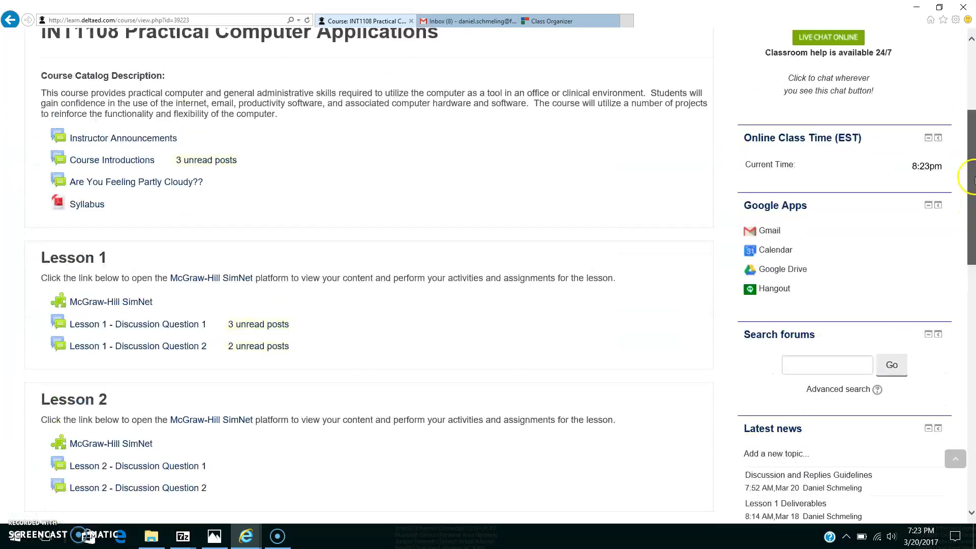
click(121, 187)
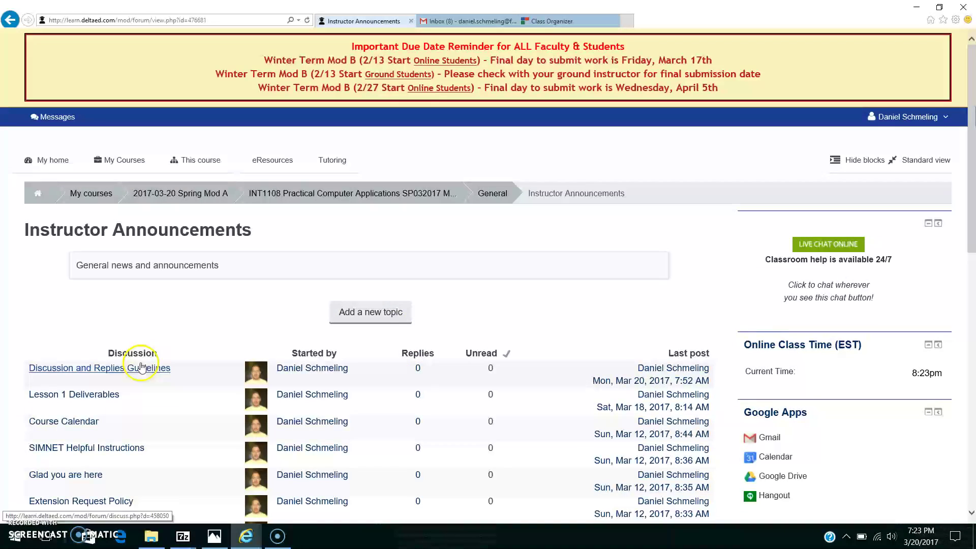
drag(973, 160, 972, 241)
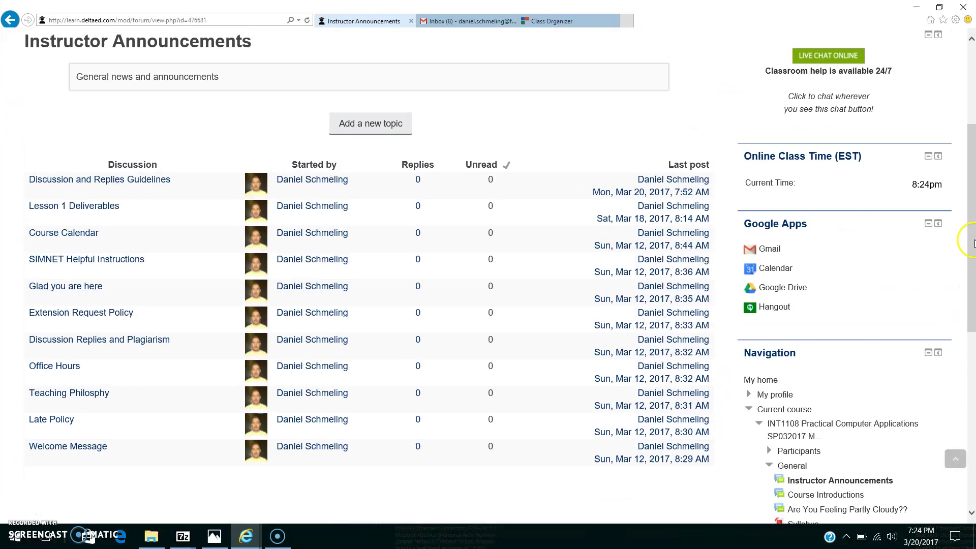